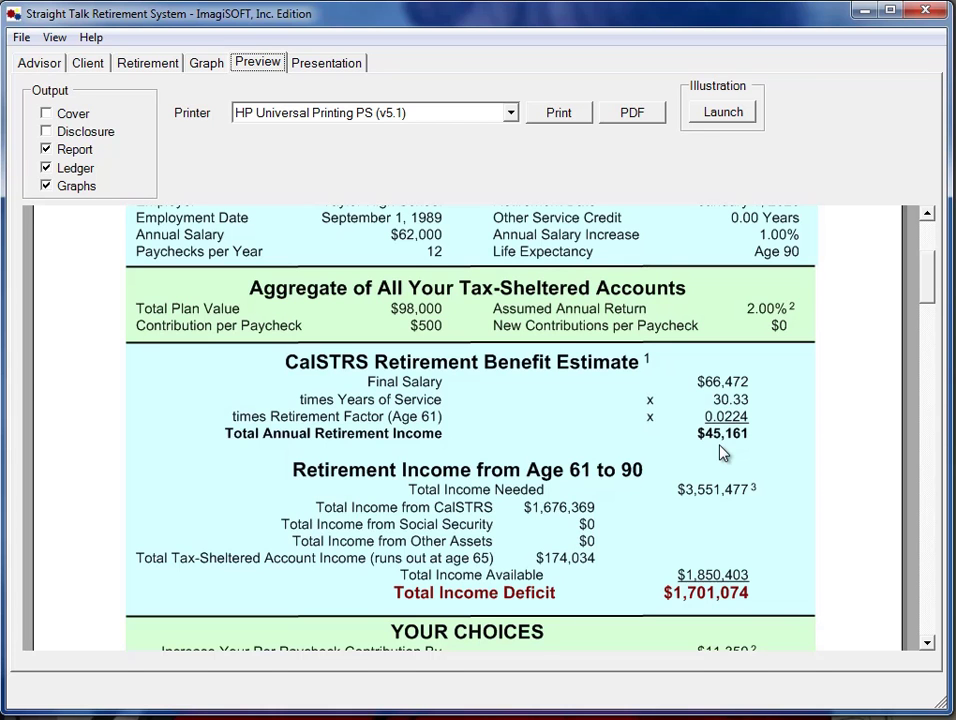
Set the TSA plan rate of return to 5% and adjust the paycheck contributions for inflation.
left_click_drag(928, 289, 930, 314)
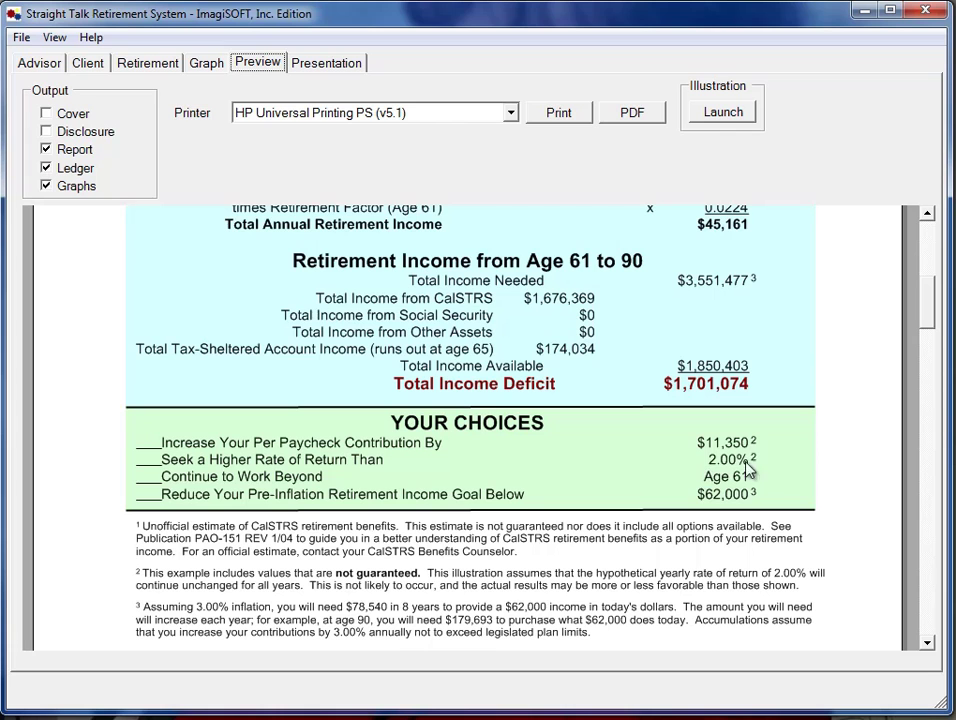
left_click(160, 65)
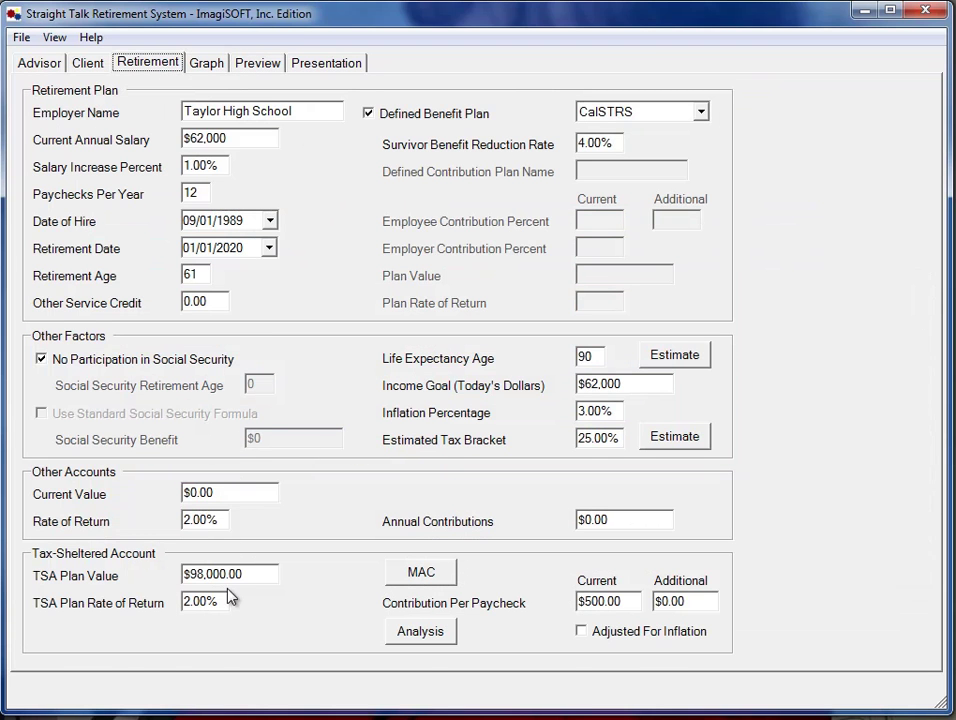
left_click(205, 601)
type("5")
left_click(582, 634)
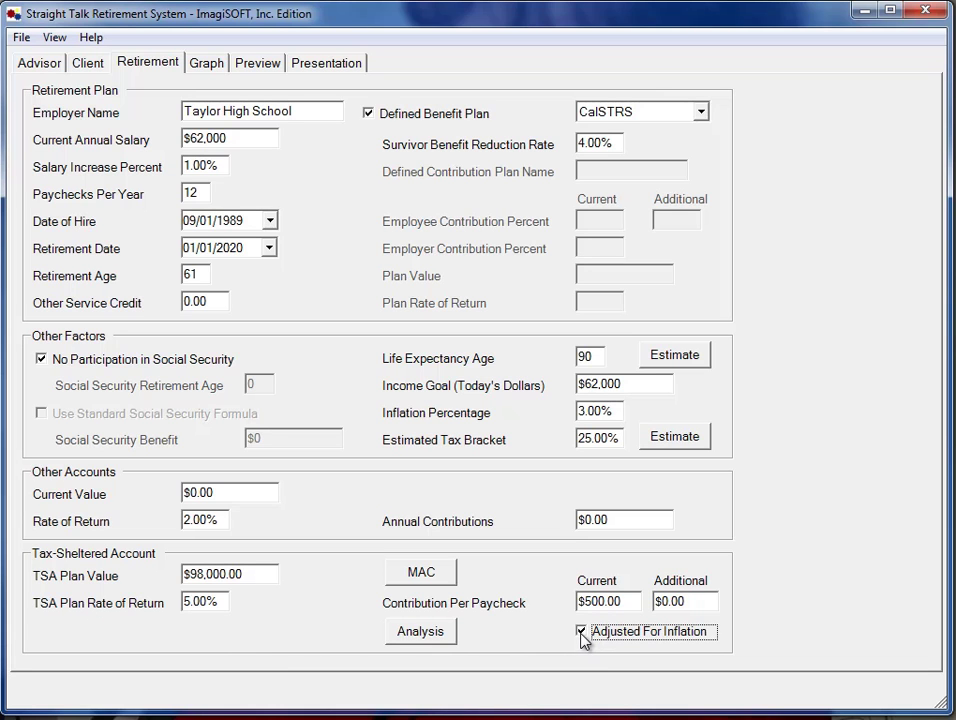
Review the inflation, salary and salary increase assumptions, and examine the income deficit and choices in the report preview.
left_click(619, 406)
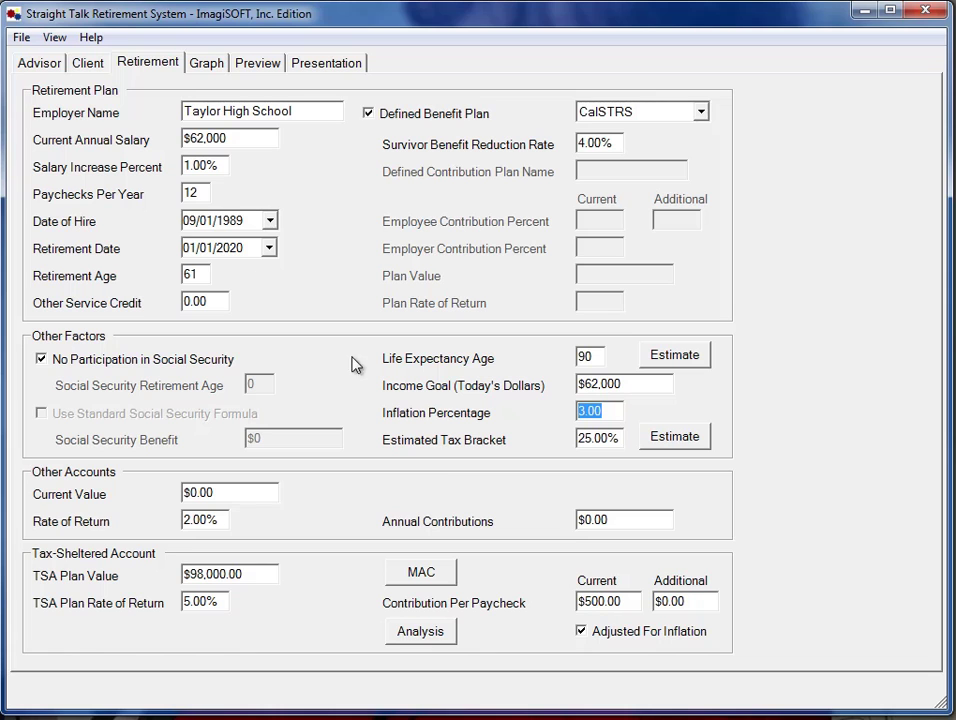
left_click(262, 137)
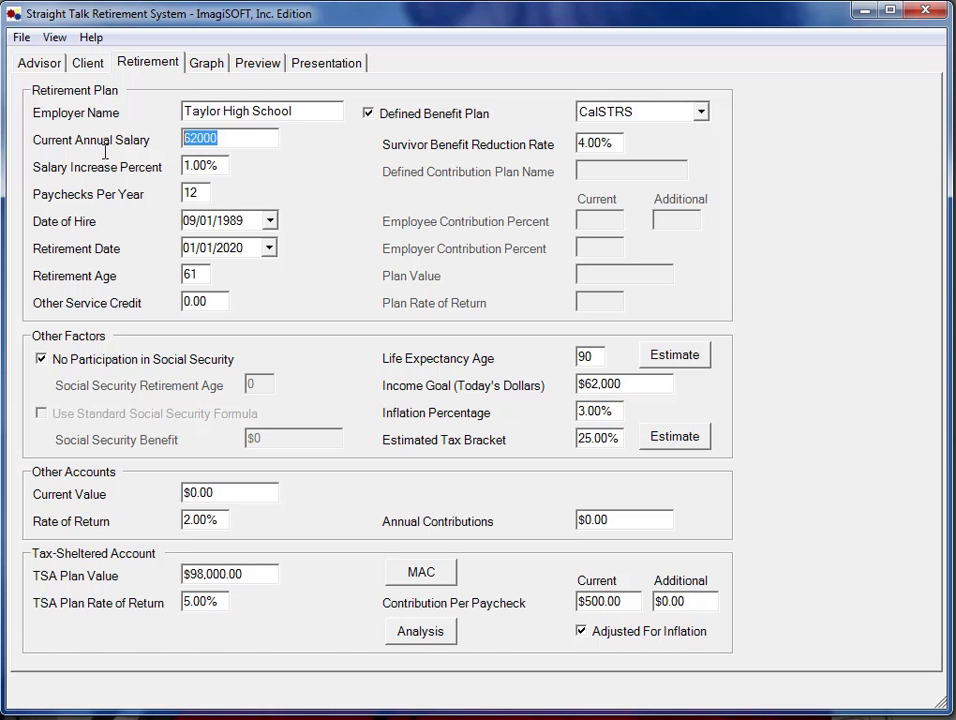
key("Tab")
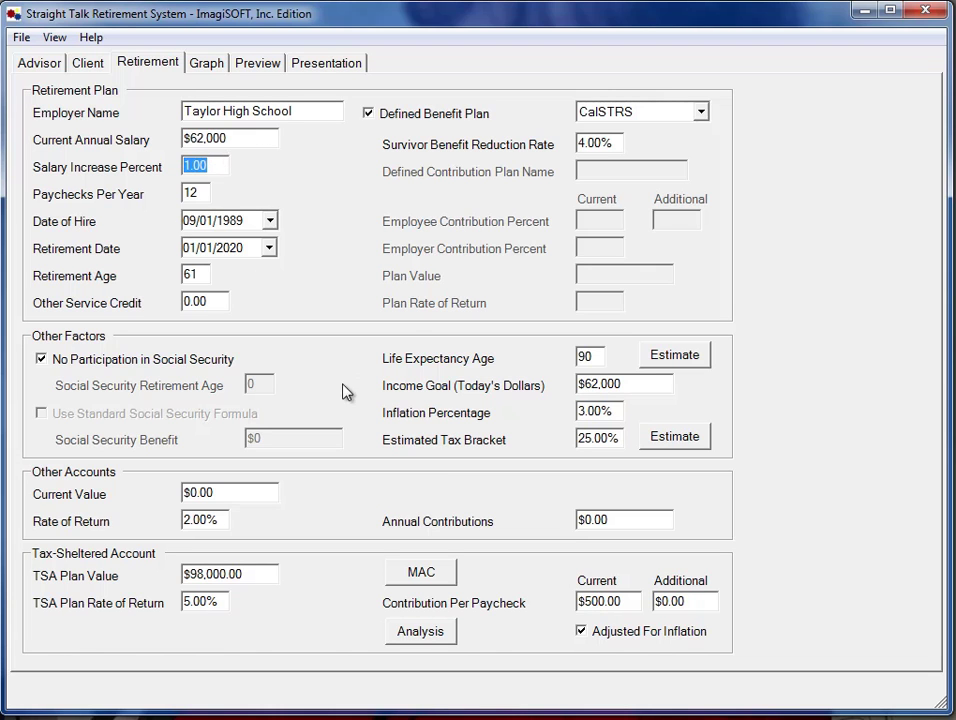
left_click(258, 62)
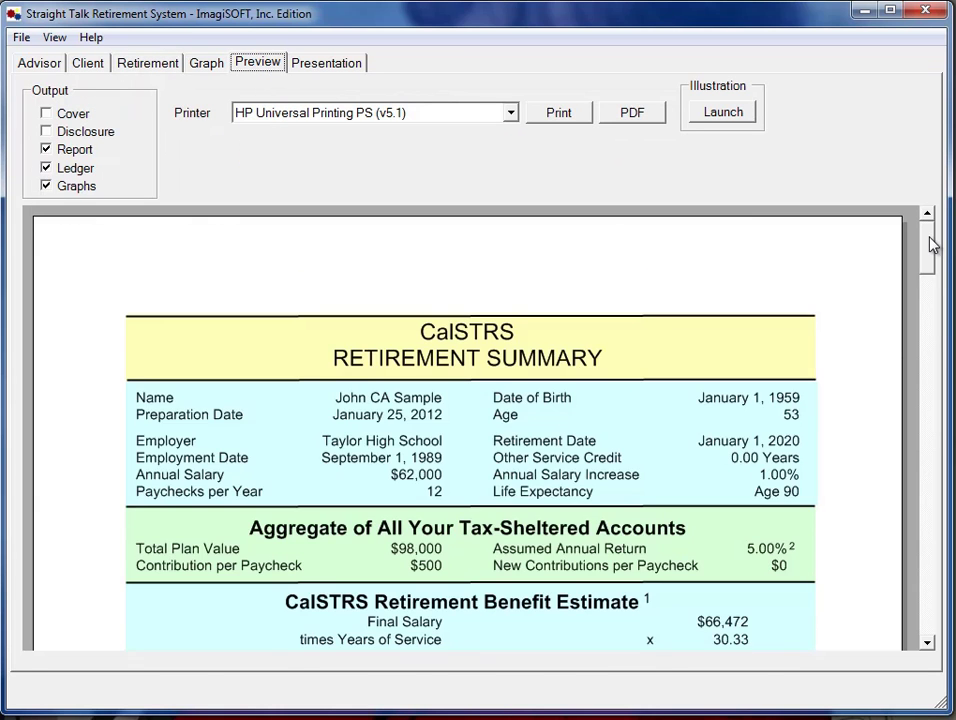
left_click_drag(930, 241, 932, 307)
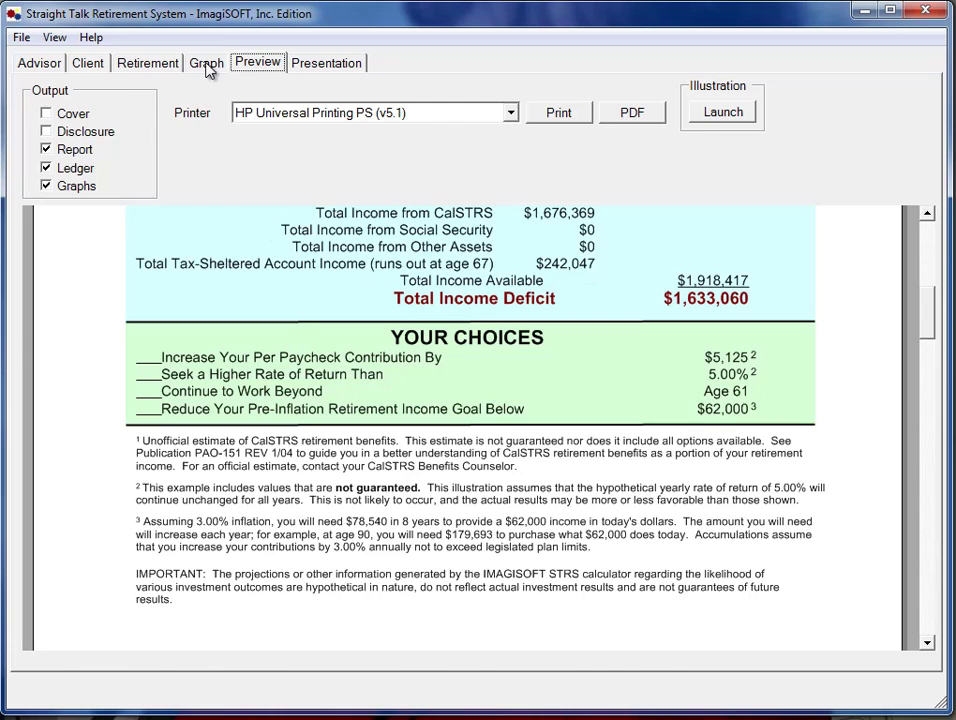
Set the income goal in today's dollars to $57,000 and view the retirement income graph.
left_click(148, 66)
left_click_drag(637, 384, 553, 399)
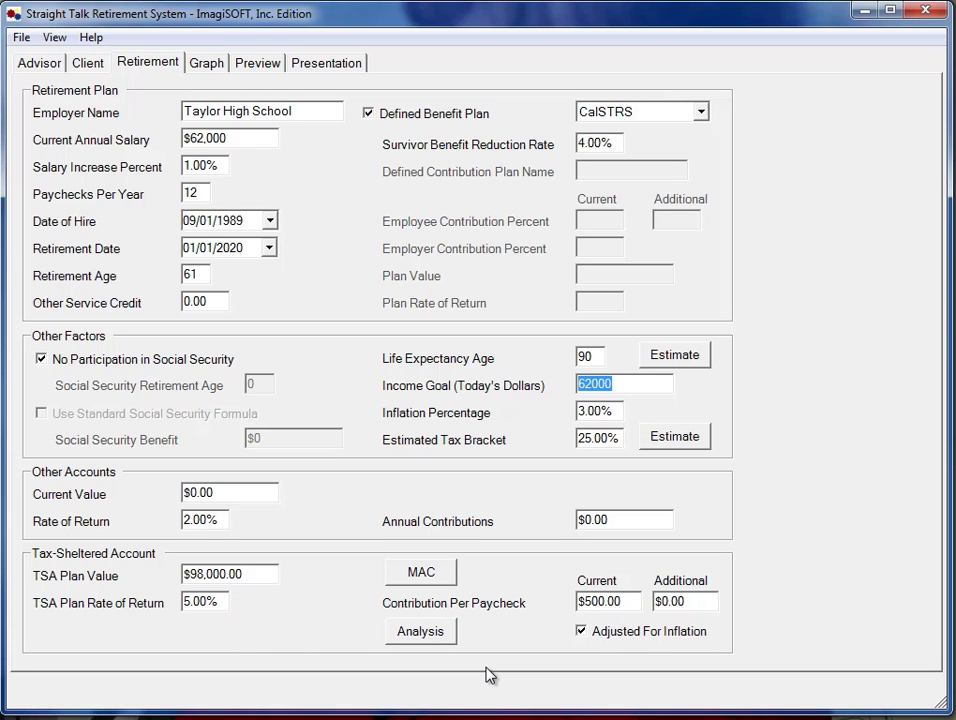
type("57000")
left_click(210, 62)
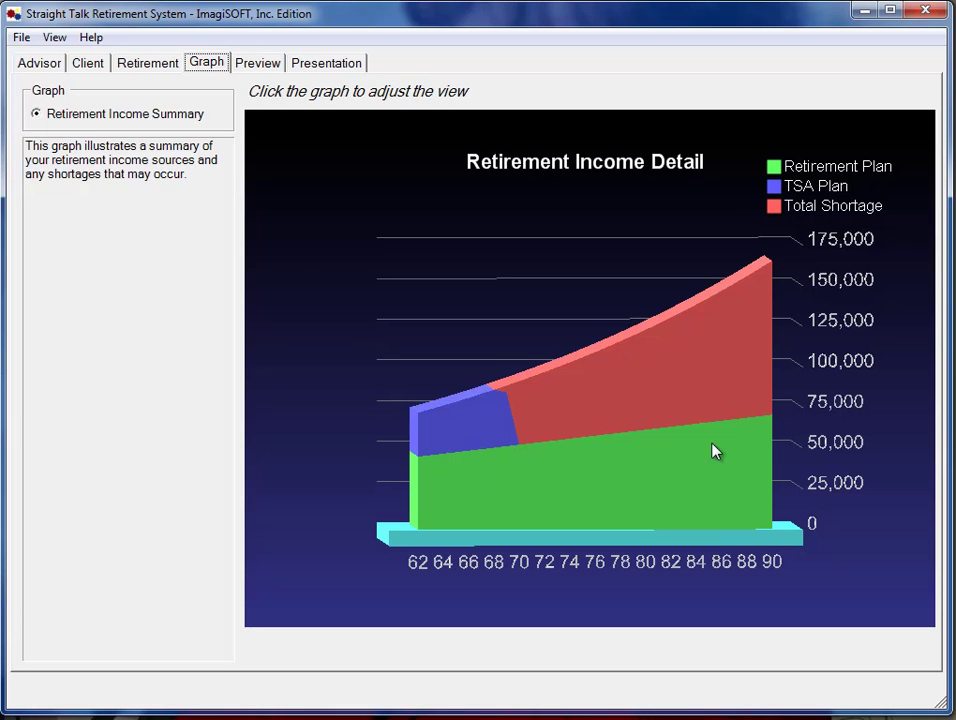
Set the retirement age to 65 and check the effect in the income graph and the report preview.
left_click(150, 64)
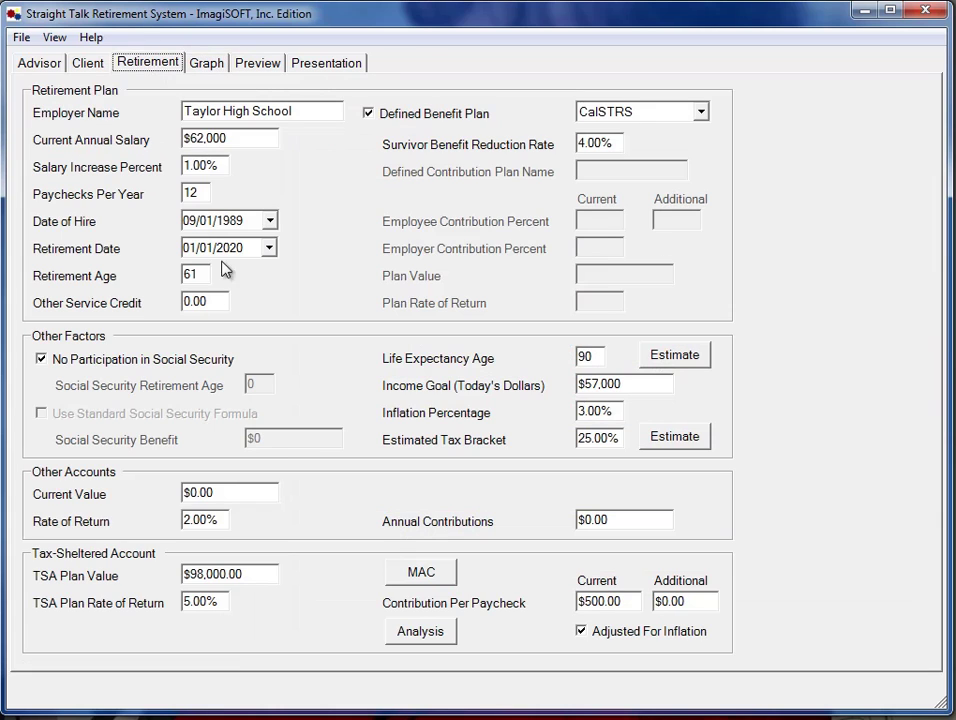
left_click_drag(198, 274, 190, 274)
type("5")
left_click(207, 63)
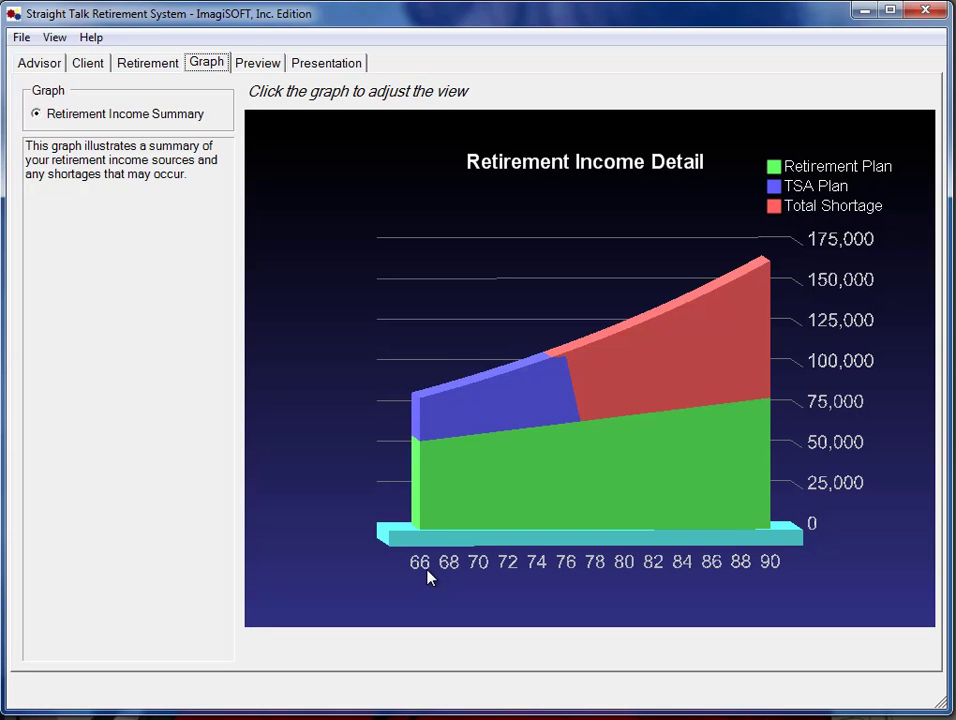
left_click(257, 63)
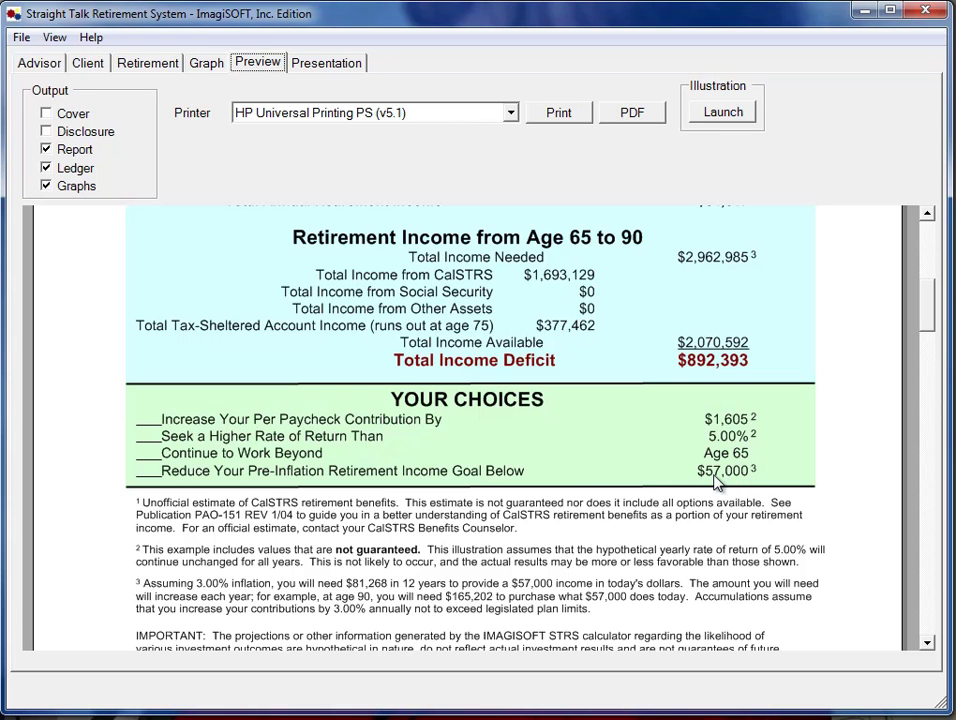
Set the income goal in today's dollars to $50,000 and view the retirement income graph.
left_click(165, 70)
left_click(606, 384)
key("BackSpace")
type("0000")
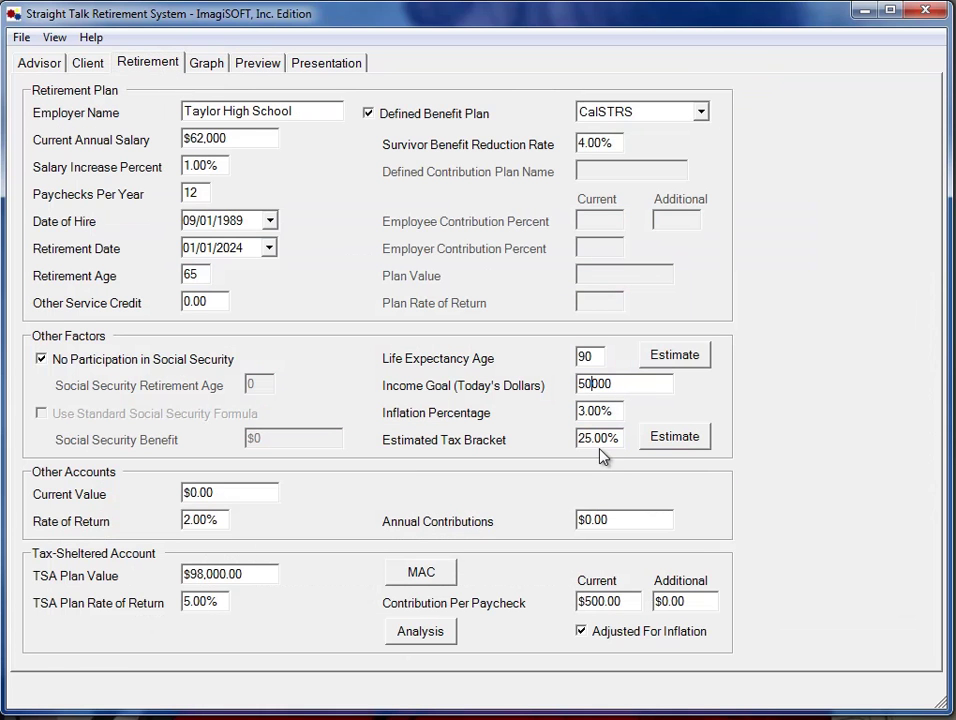
key("Tab")
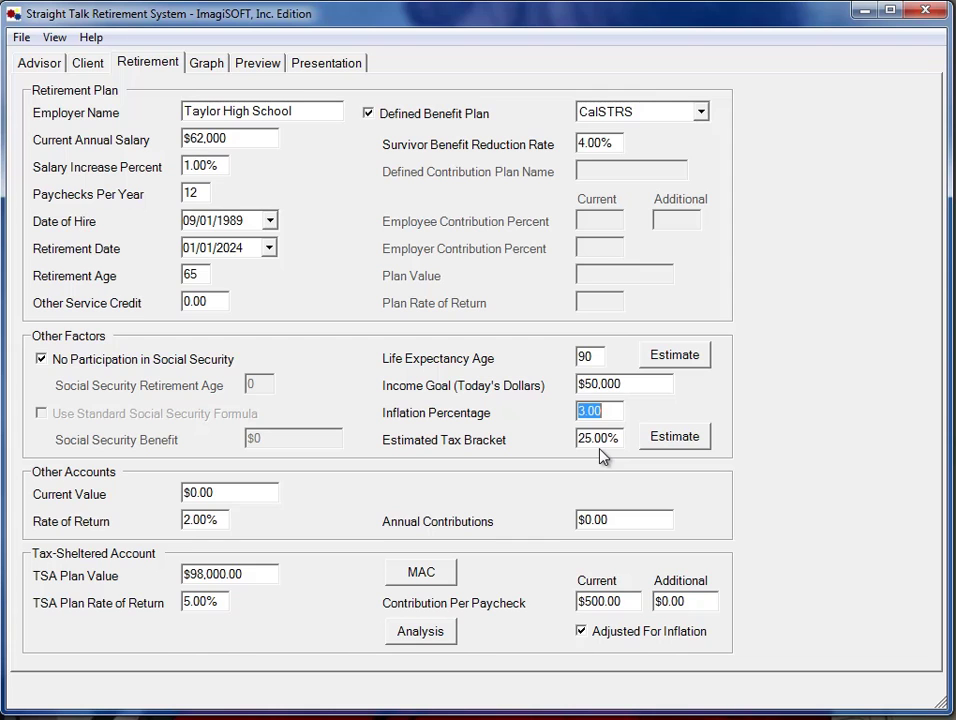
left_click(214, 64)
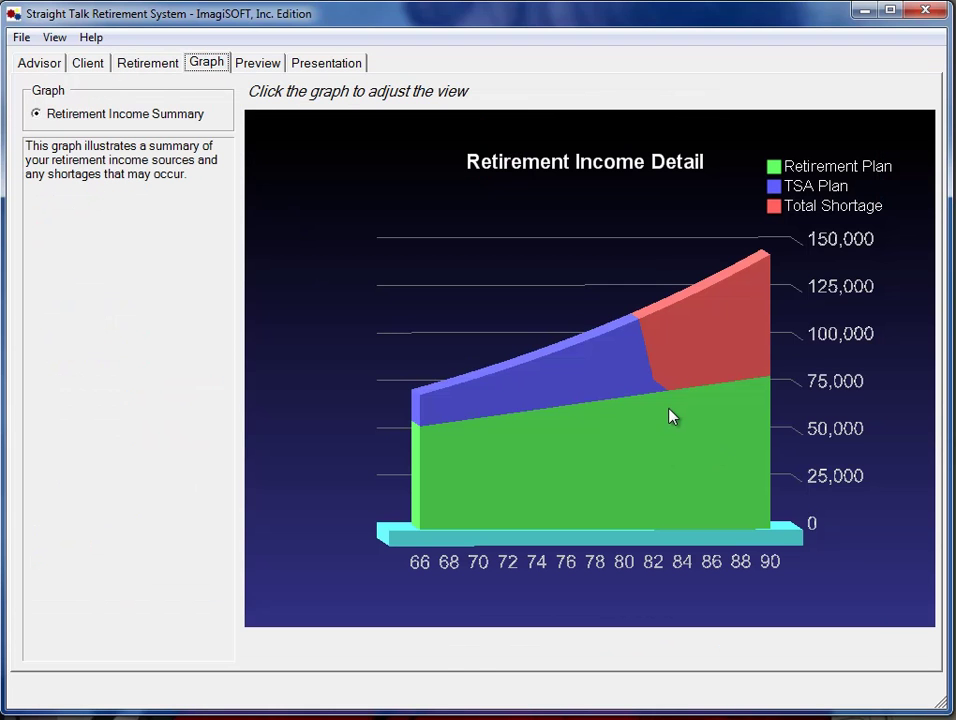
Open the paycheck analysis for the TSA contribution and set after-tax savings to $300 and after-tax life insurance to $15.
left_click(146, 64)
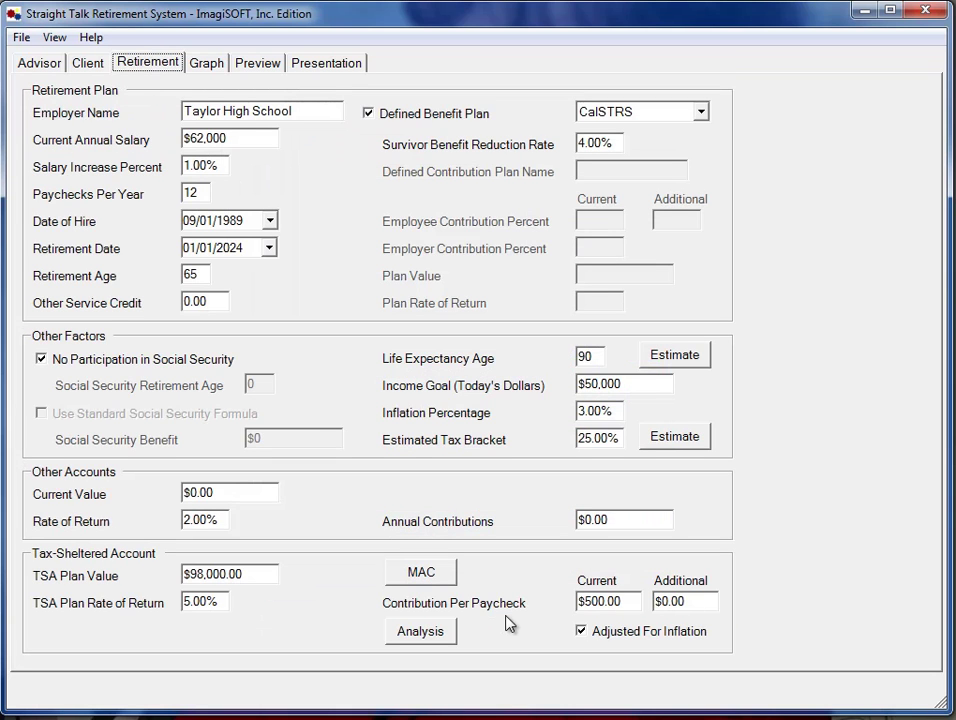
left_click(672, 602)
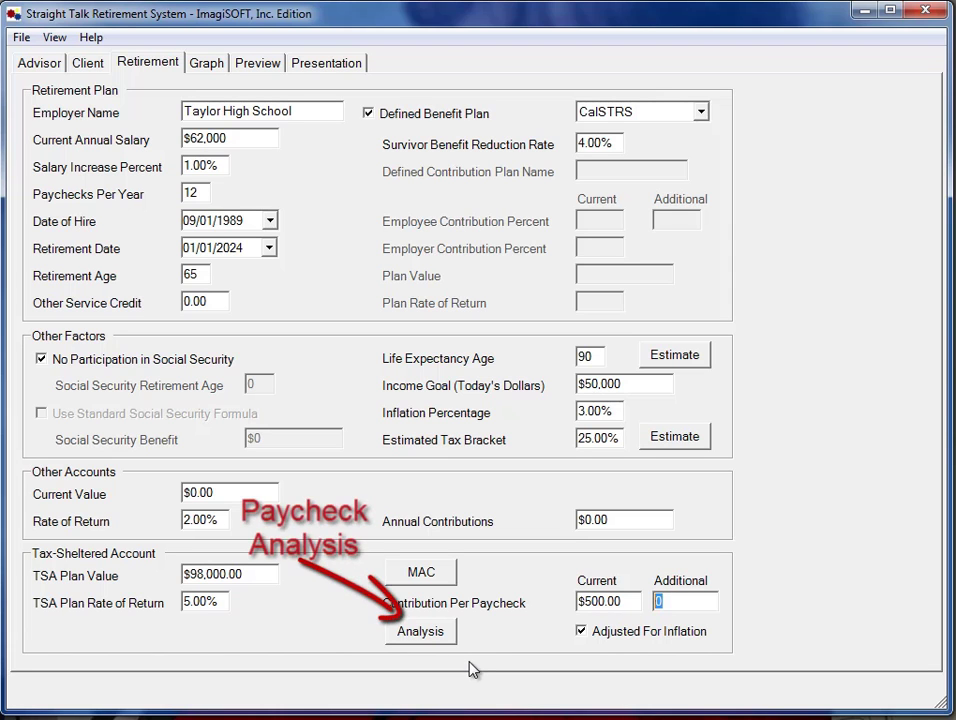
left_click(420, 631)
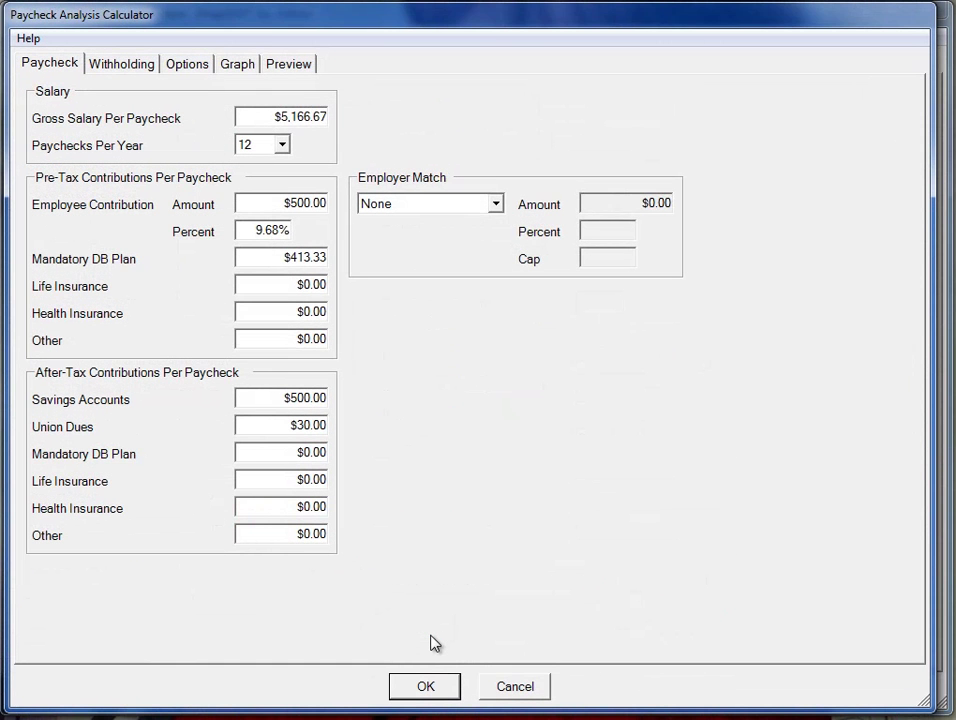
left_click_drag(258, 114, 322, 117)
left_click(273, 401)
type("300")
key("Tab")
key("Tab")
key("Tab")
type("15")
key("Tab")
Set federal exemptions to 2, and state withholding to Married (one income), 0-1 exemptions, with 2 exemptions.
left_click(134, 68)
key("Tab")
key("Tab")
type("2")
key("Tab")
left_click(462, 235)
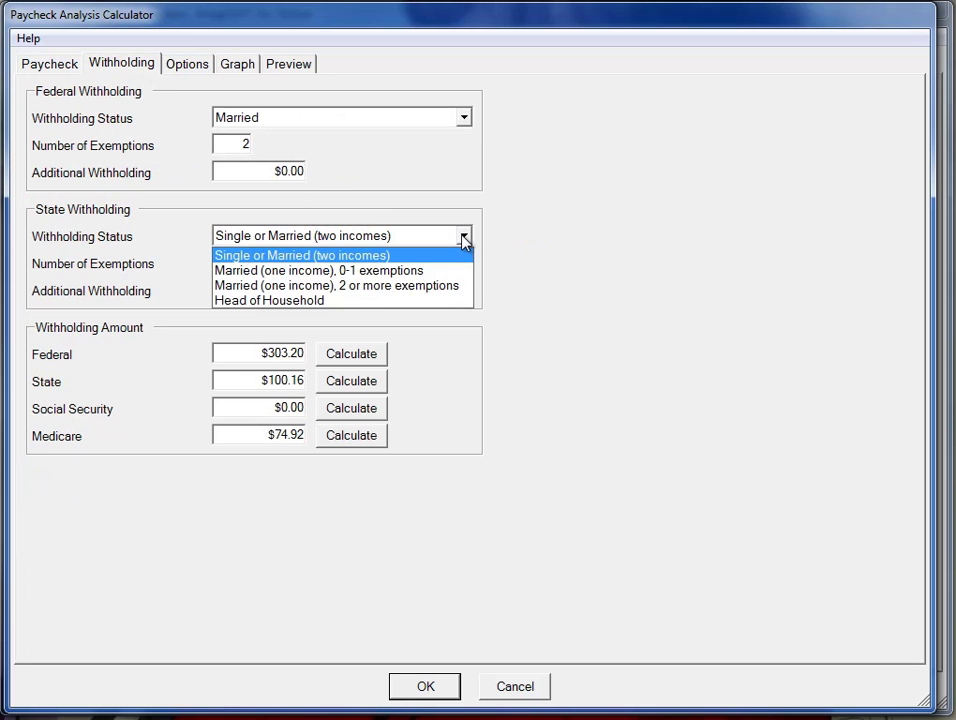
left_click(436, 272)
key("Tab")
type("2")
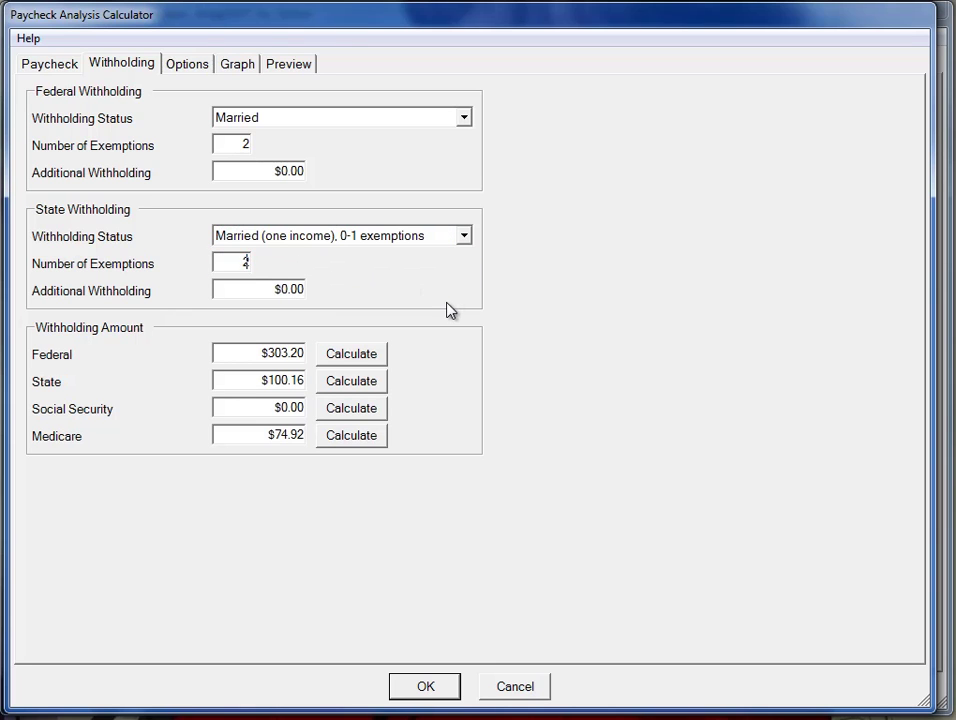
Recalculate the federal, state and Medicare withholding amounts.
left_click(352, 357)
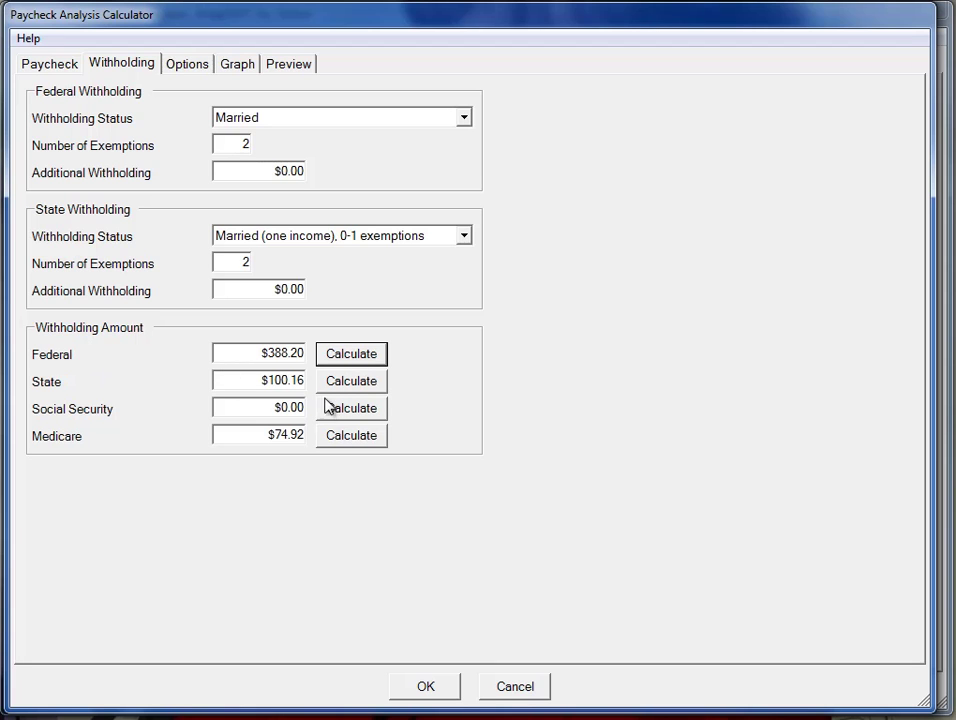
left_click(353, 390)
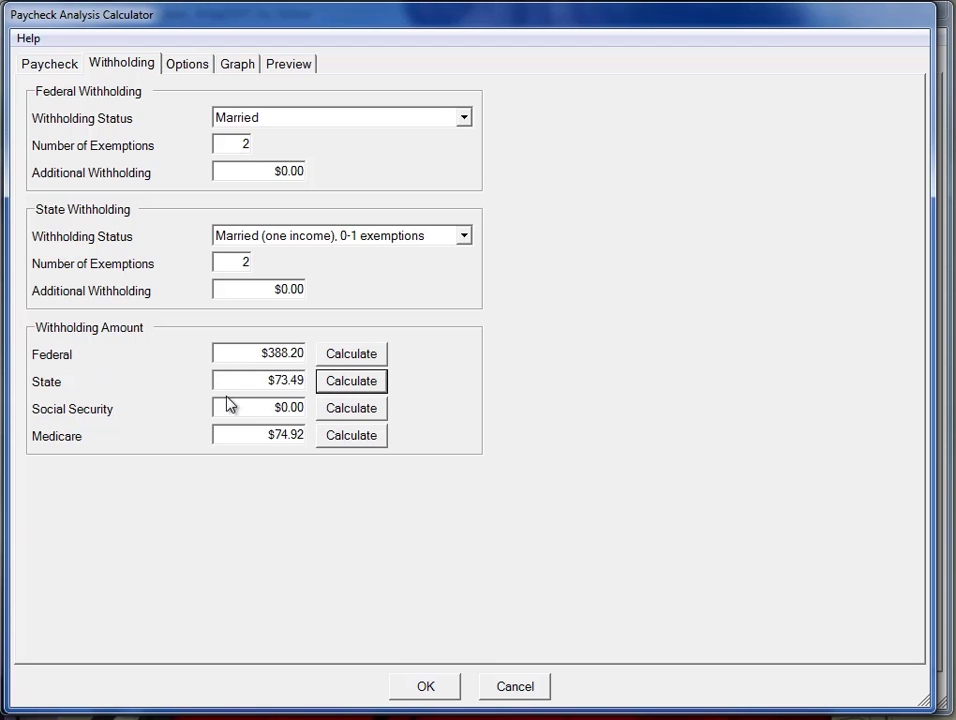
left_click(352, 437)
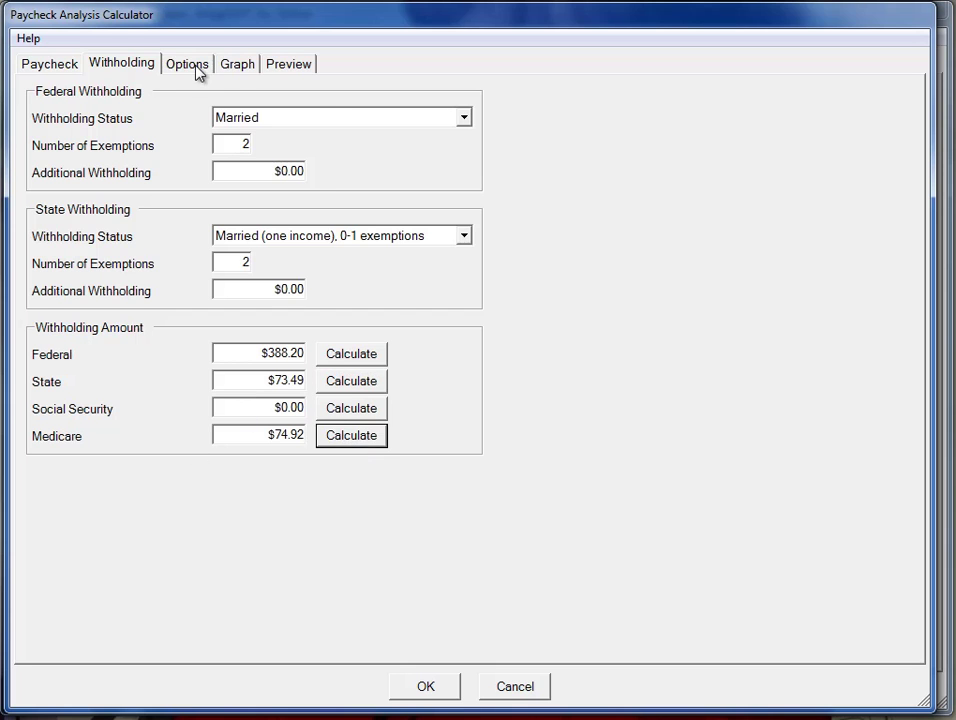
Set the revised savings accounts contribution per paycheck to $200 in the paycheck options.
left_click(190, 63)
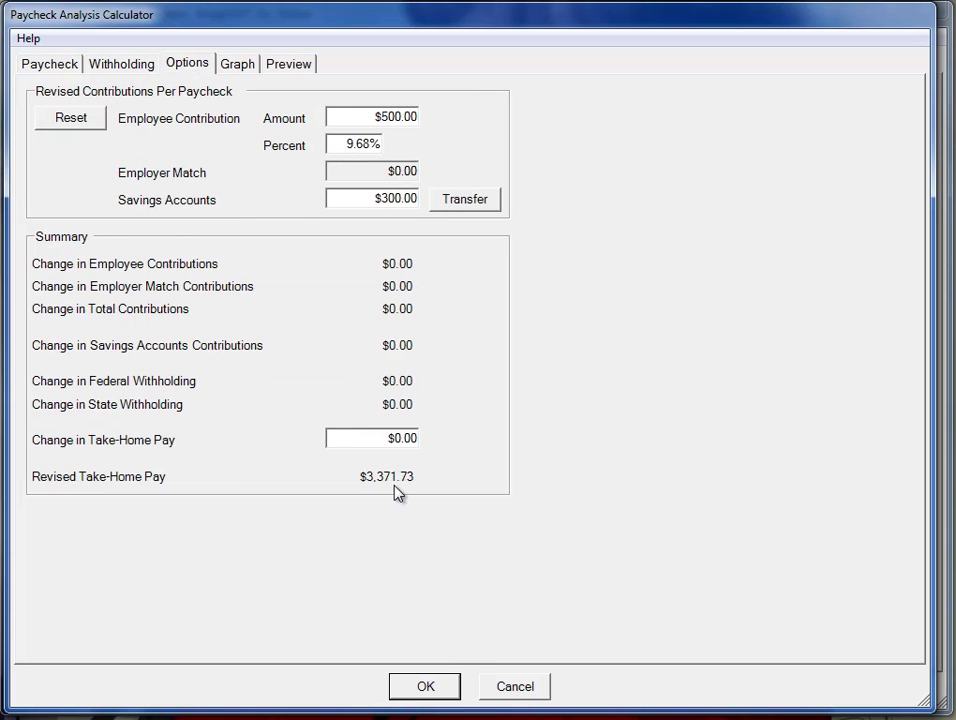
key("Tab")
left_click(388, 199)
key("BackSpace")
type("2")
key("Tab")
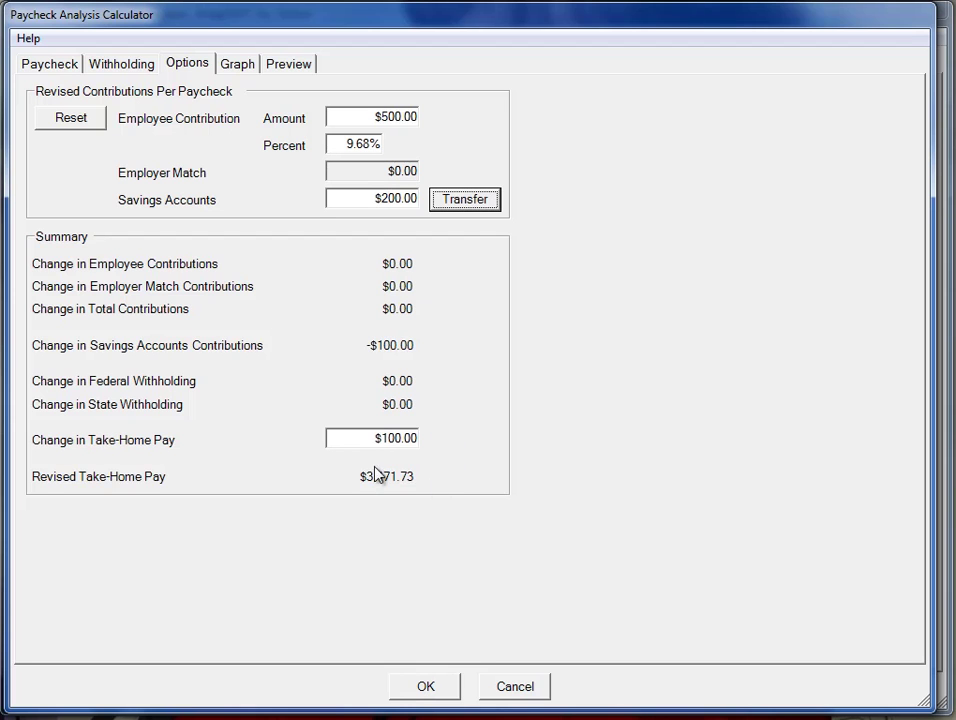
Set the change in take-home pay to $0 and check the revised employee contribution amount.
left_click_drag(379, 441, 538, 472)
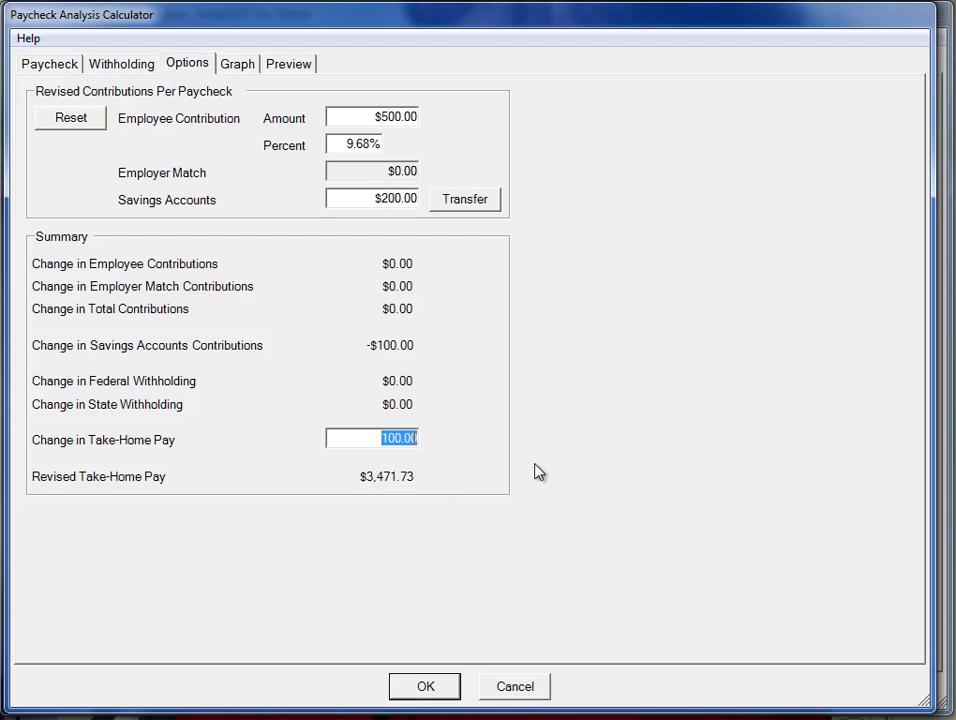
type("0")
key("Tab")
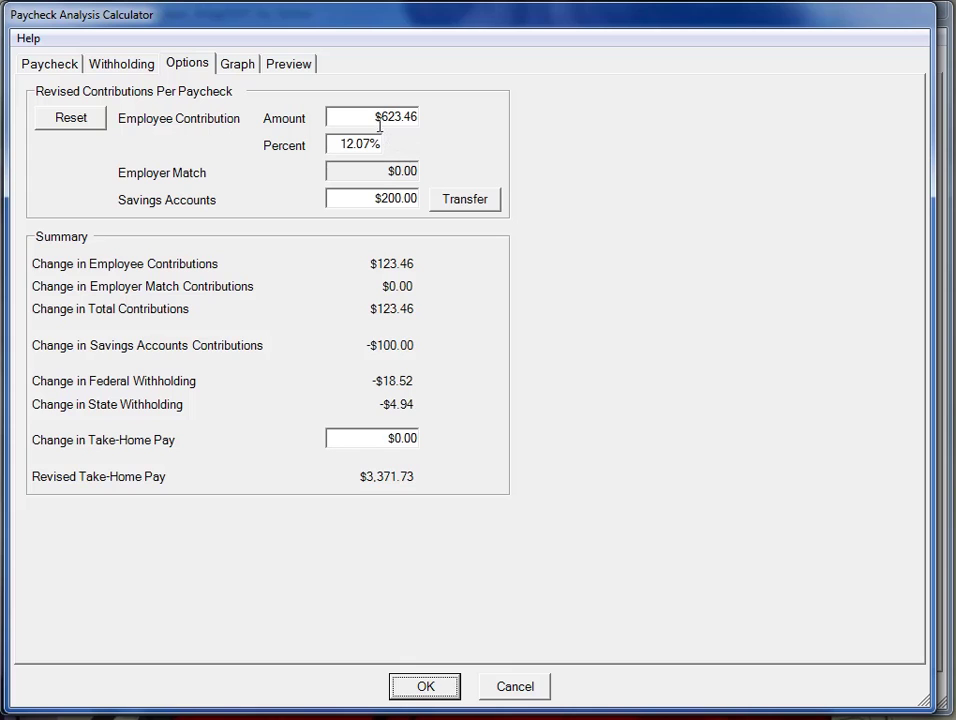
left_click_drag(373, 118, 437, 123)
Accept the paycheck analysis with a take-home pay change of -$200 and check the retirement income graph.
left_click(380, 437)
type("-200")
key("Tab")
left_click(377, 117)
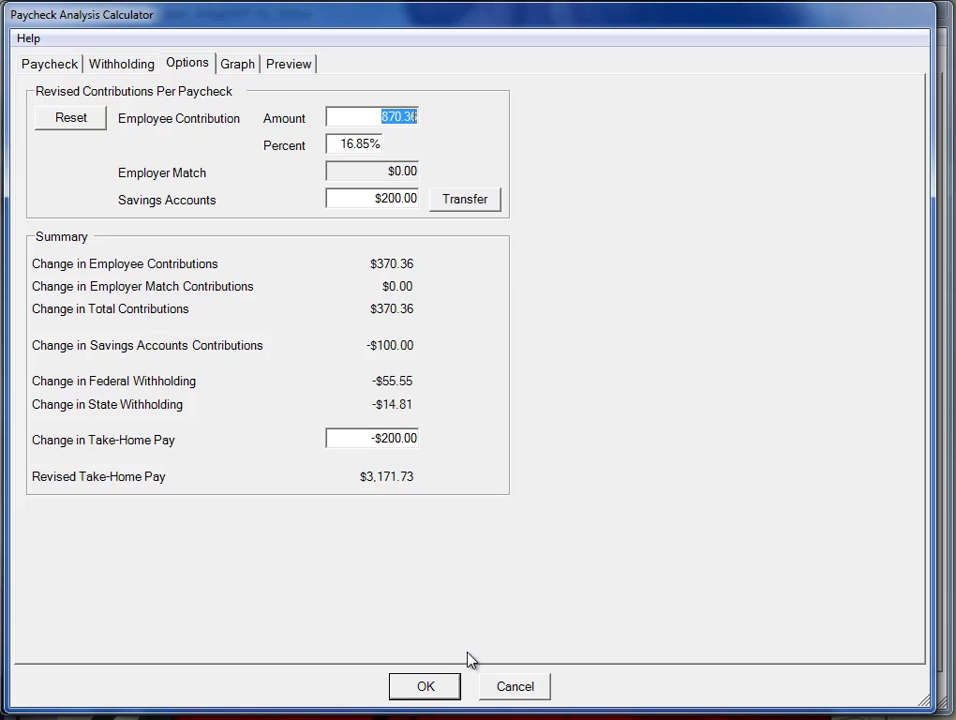
left_click(435, 687)
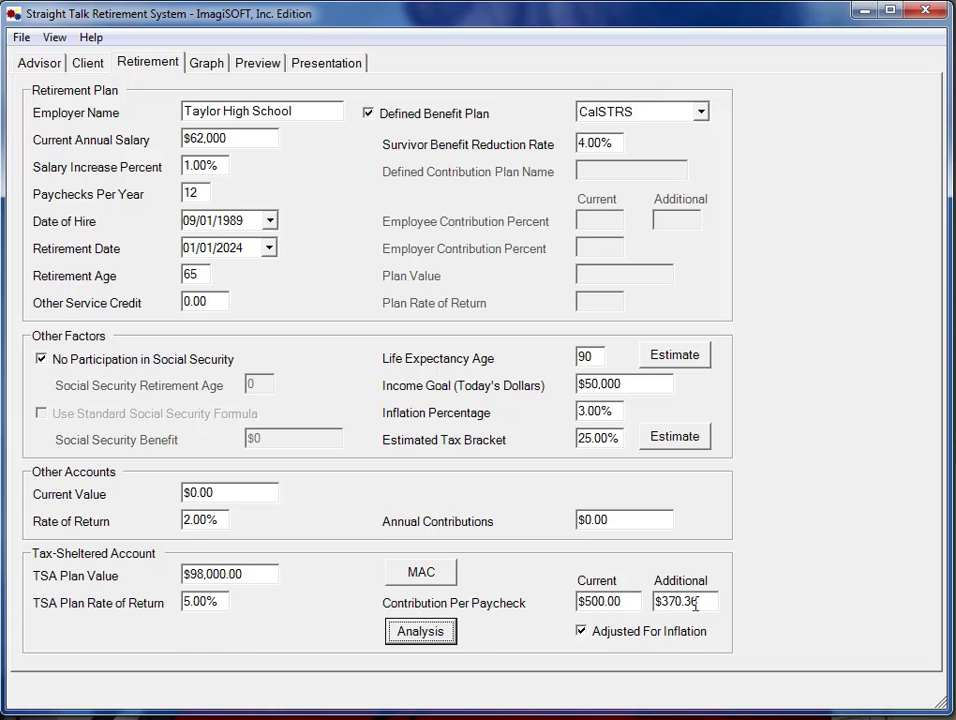
left_click(210, 63)
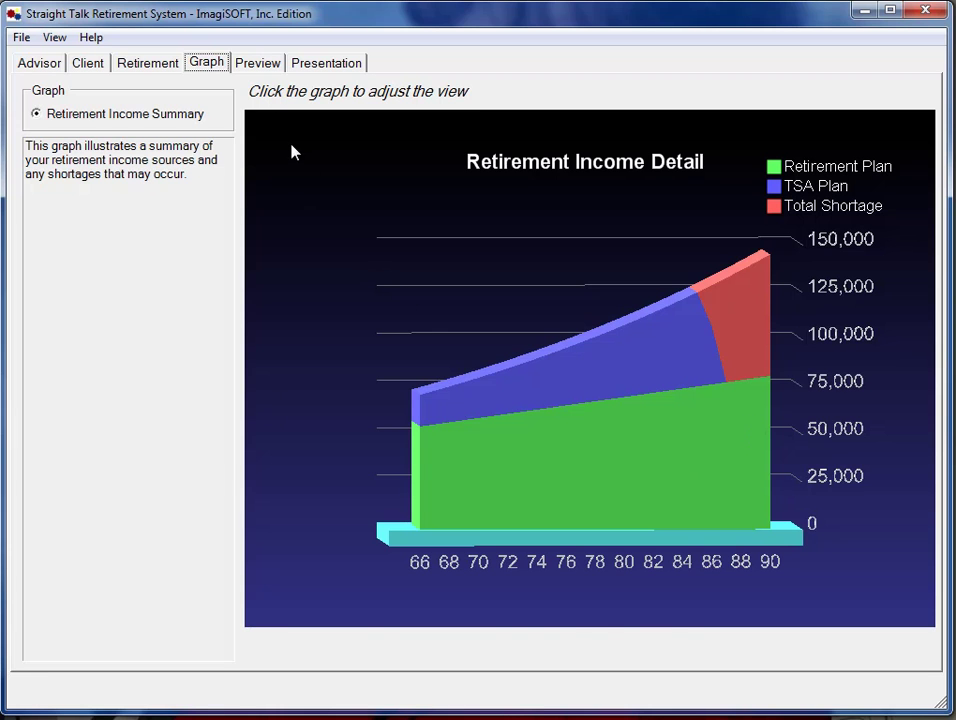
Set the additional TSA contribution per paycheck to $400 and view the retirement income graph.
left_click(158, 68)
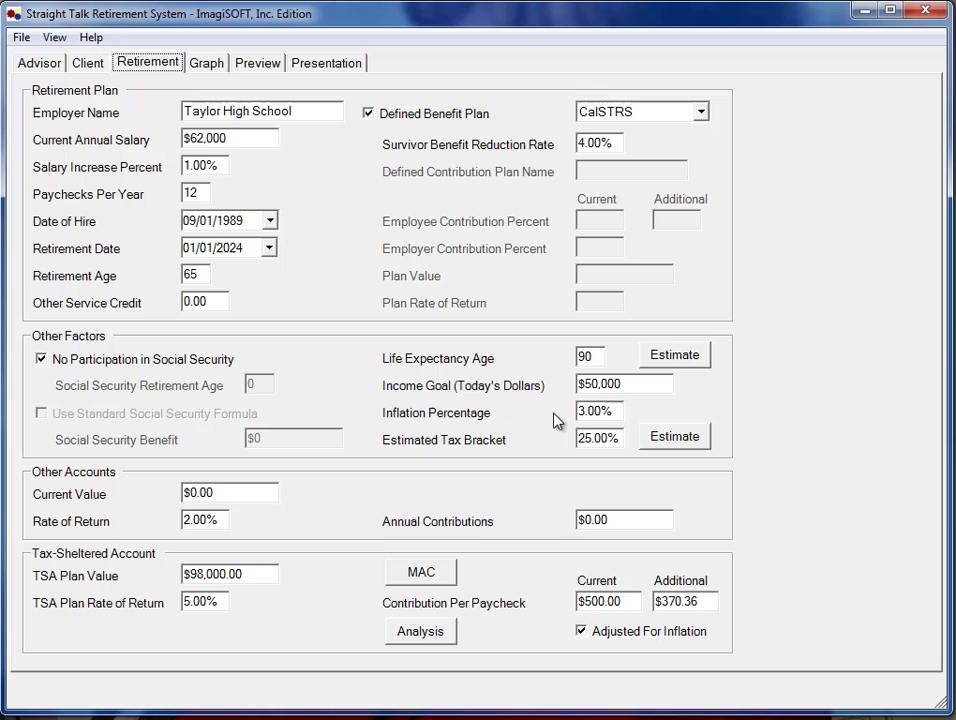
left_click(705, 604)
left_click_drag(707, 607, 632, 619)
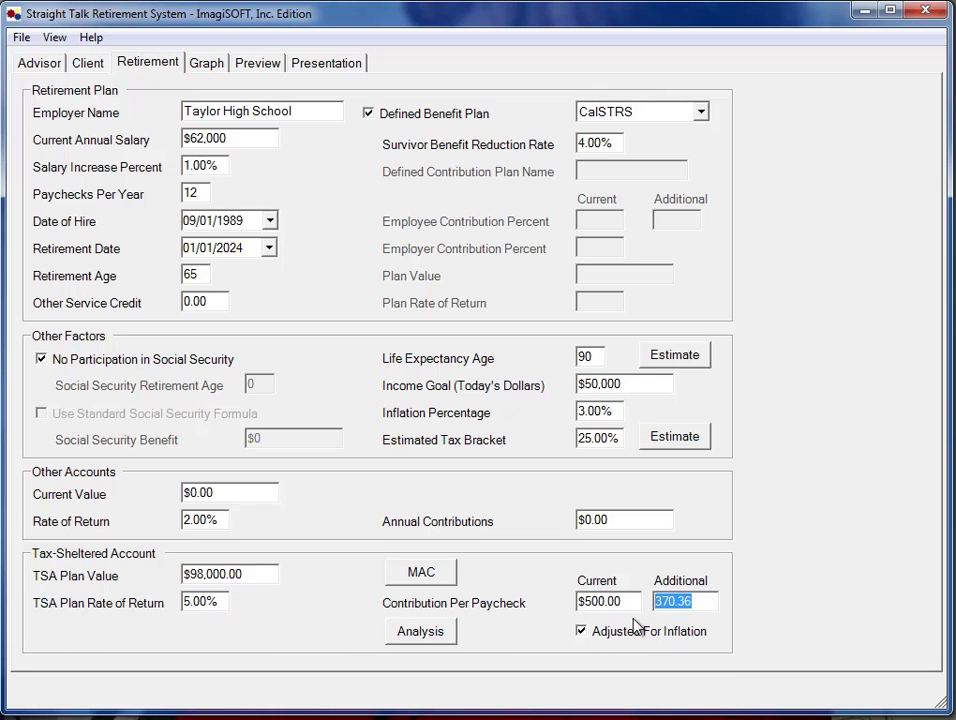
type("400")
key("Tab")
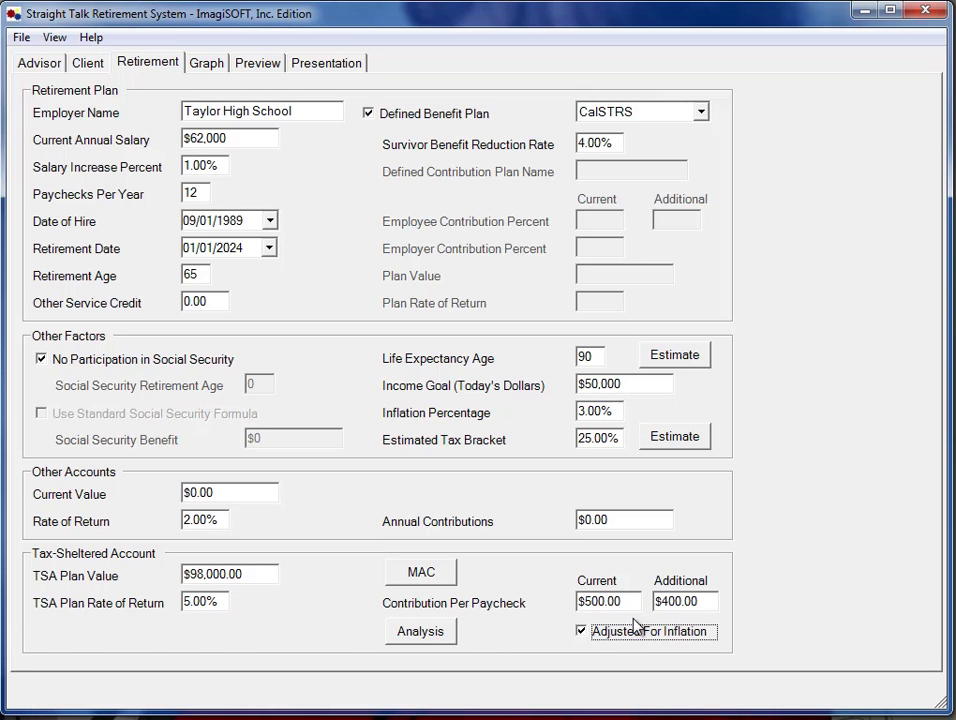
left_click(207, 66)
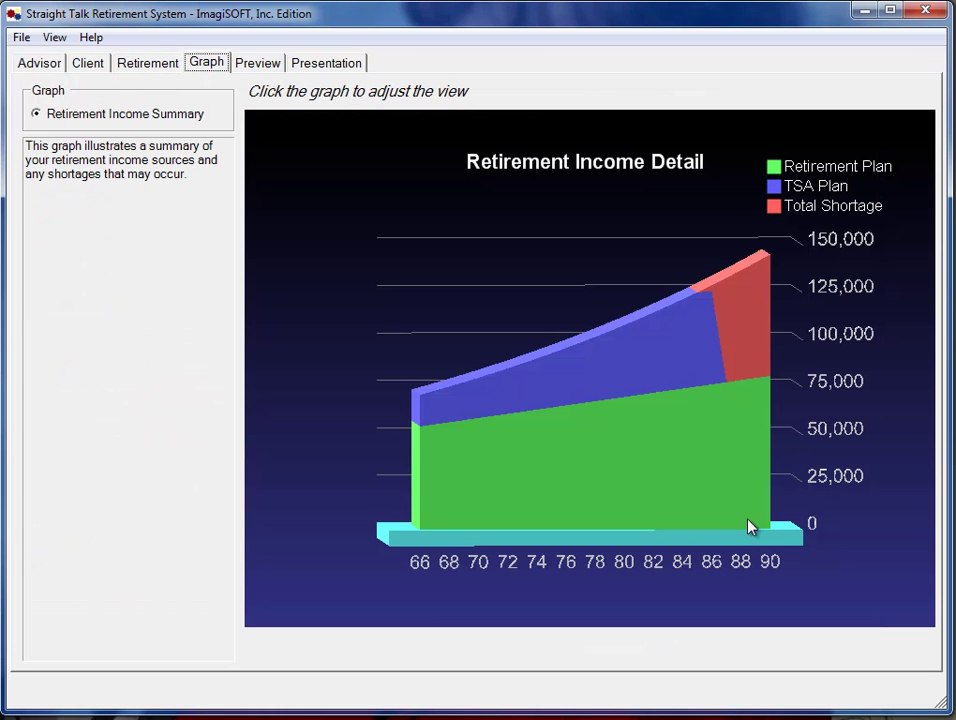
Examine the income deficit and choices in the report preview, and the yearly income shortages in the ledger.
left_click(259, 63)
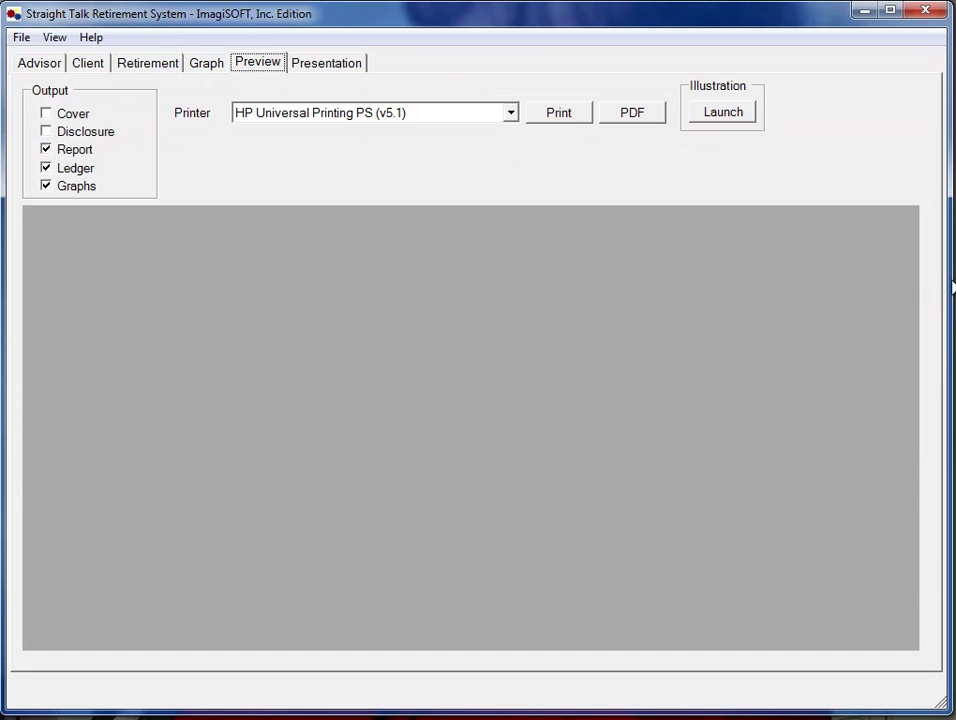
left_click_drag(931, 248, 932, 293)
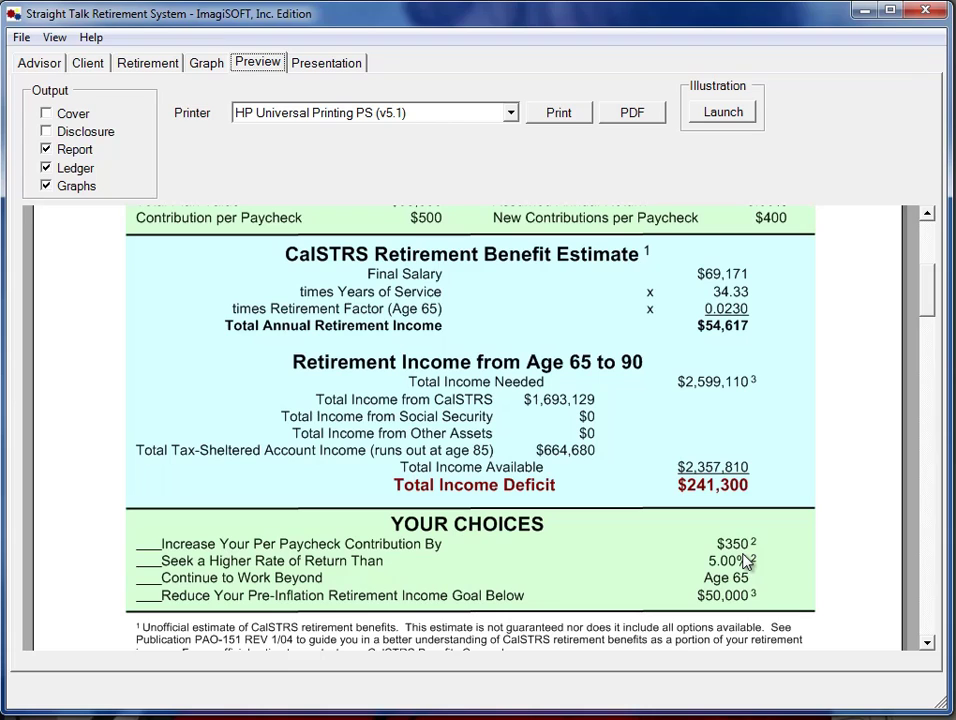
left_click_drag(927, 306, 930, 424)
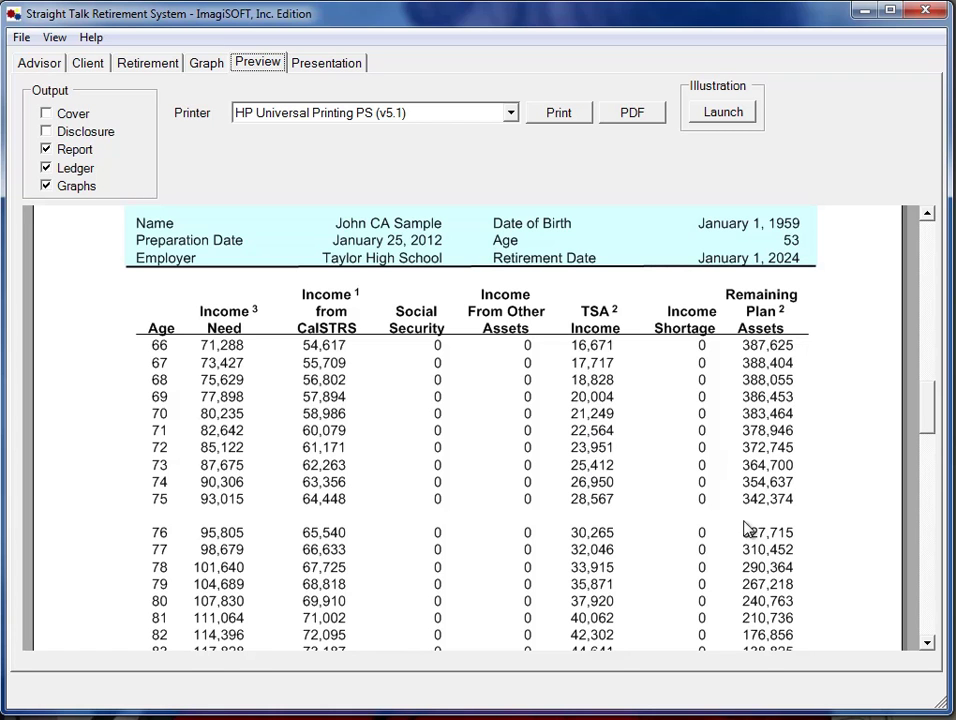
left_click_drag(932, 367, 932, 462)
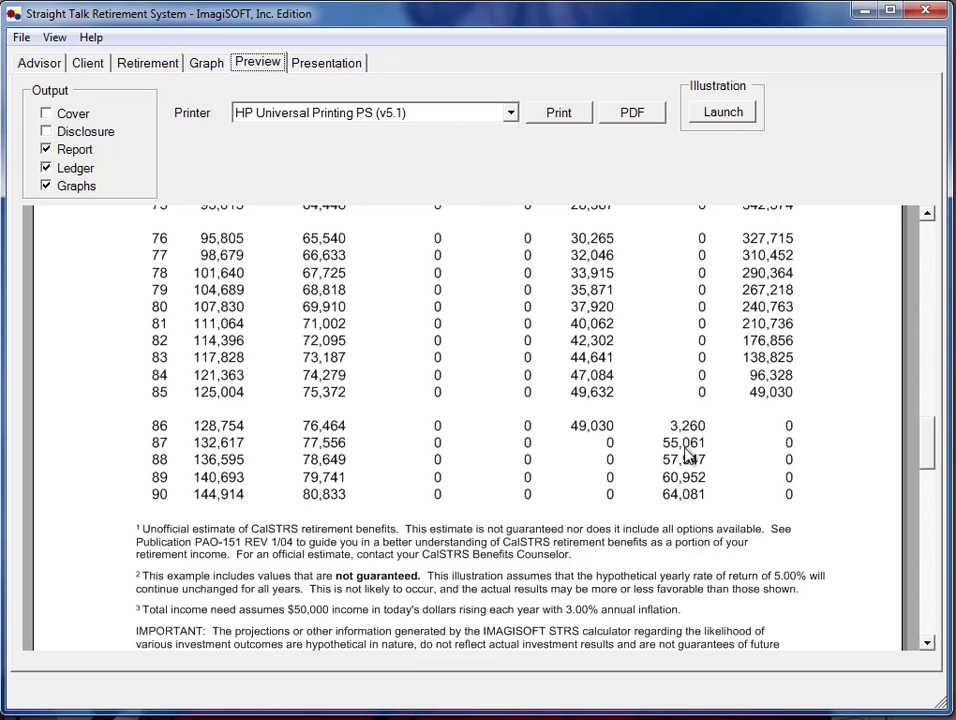
left_click(207, 68)
left_click(148, 62)
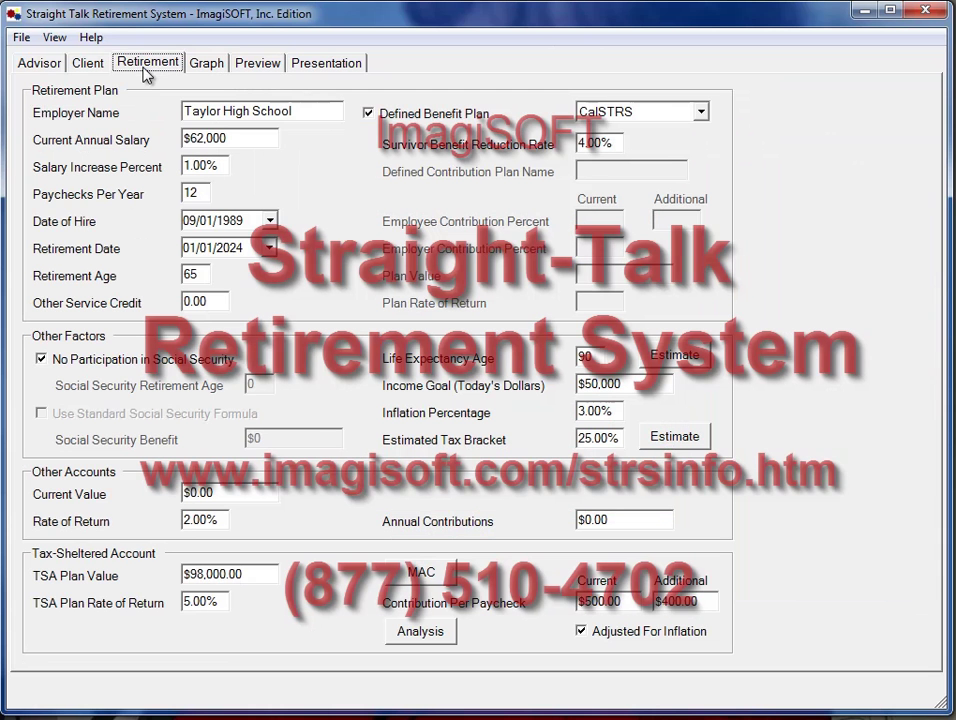